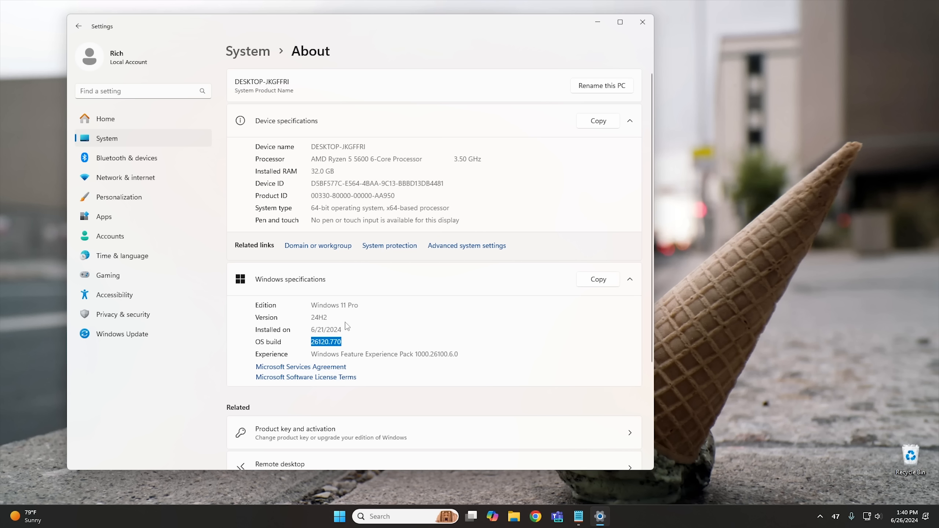
# Highlight the version in the Windows specifications to check it, and close the Settings window.
pyautogui.doubleClick(323, 317)
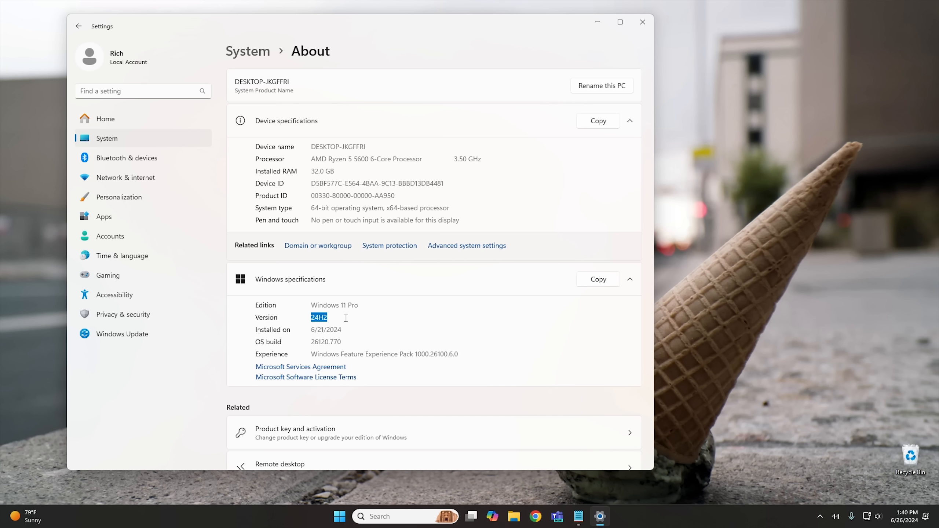
pyautogui.click(345, 318)
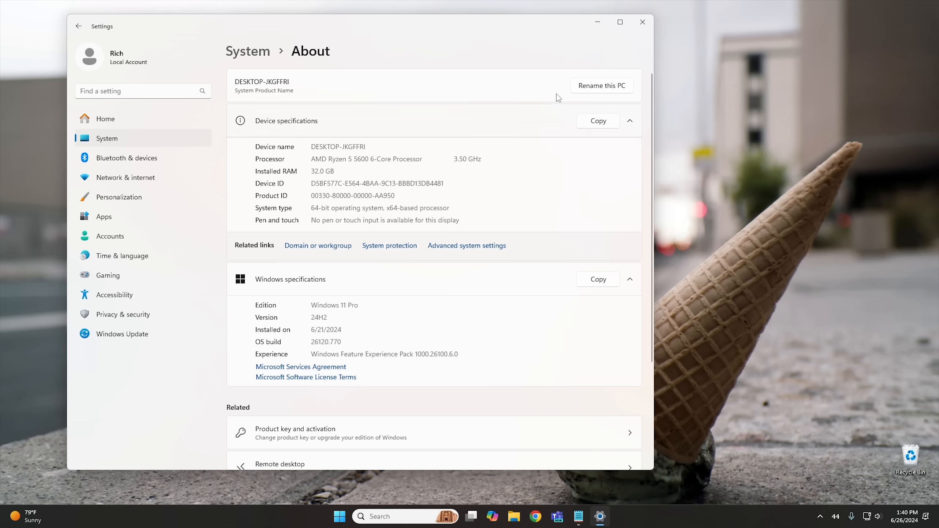
pyautogui.click(643, 22)
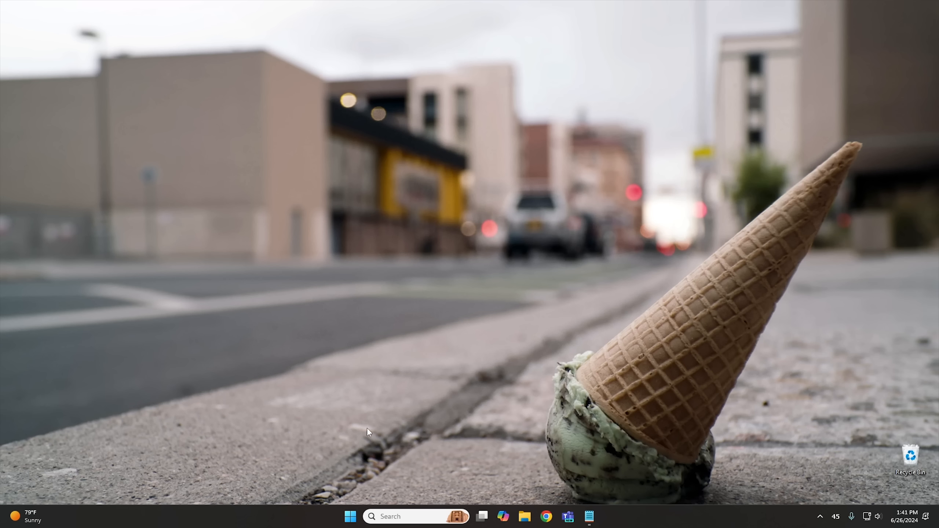
# Search for "reged", open Registry Editor with permission to make changes, and reposition its window.
pyautogui.click(350, 518)
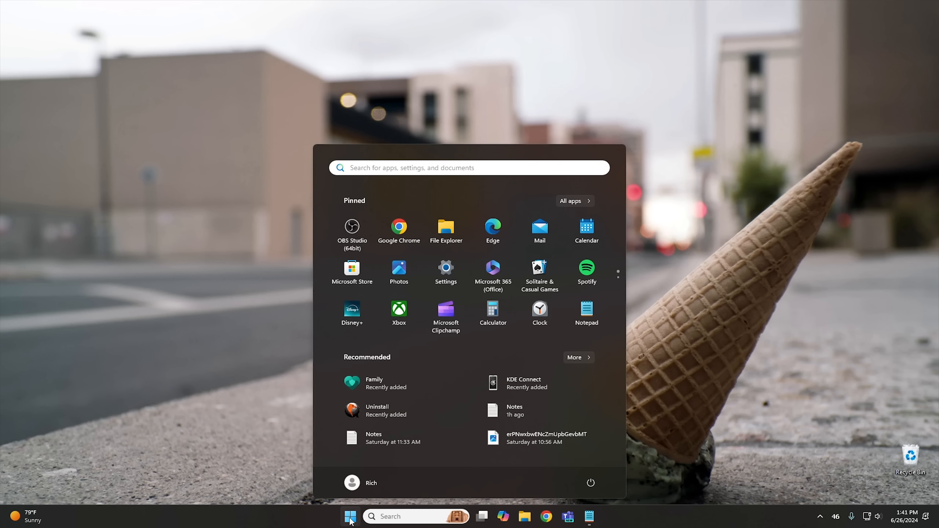
pyautogui.write('reged')
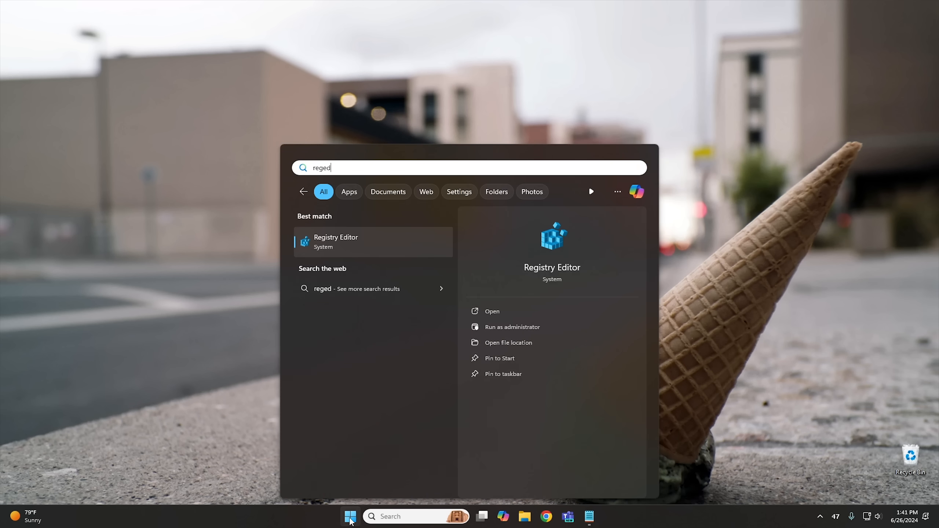
pyautogui.click(386, 246)
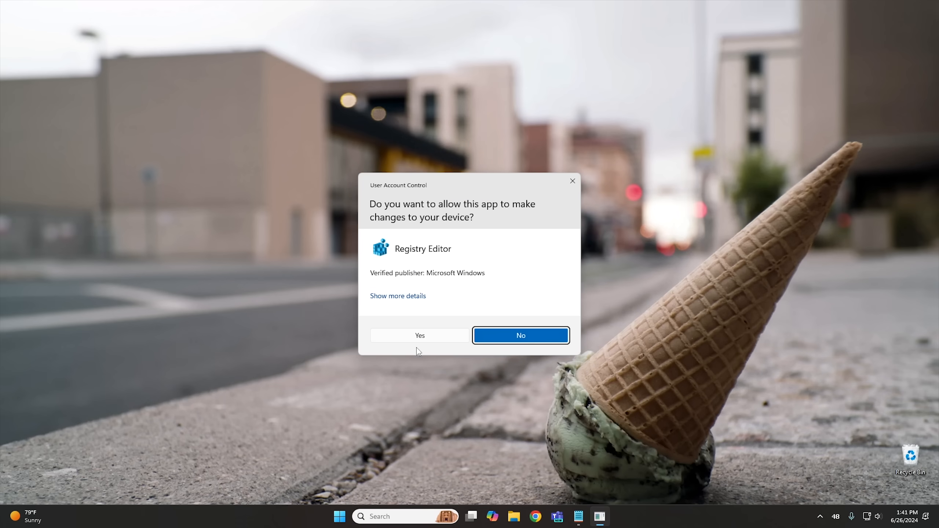
pyautogui.click(421, 338)
pyautogui.moveTo(506, 180); pyautogui.dragTo(312, 68)
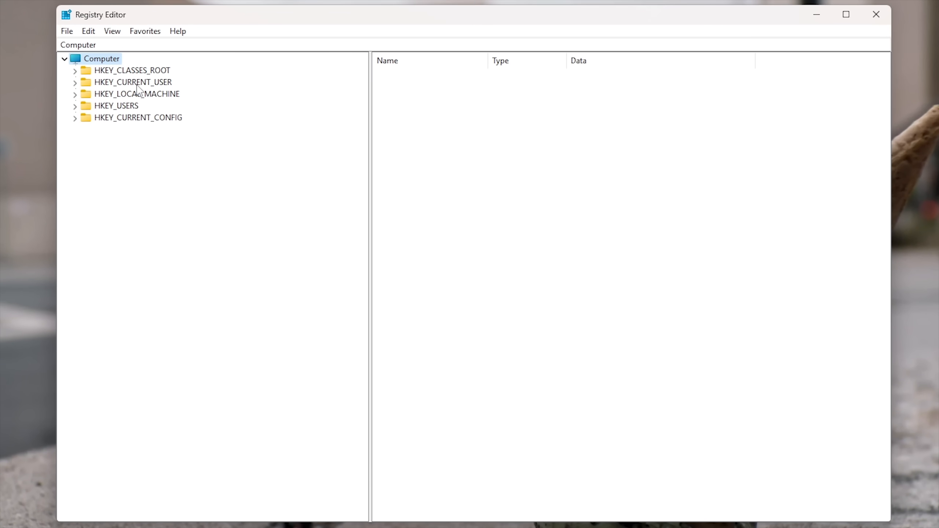
# Expand the registry tree to HKEY_CURRENT_USER\Software\Policies\Microsoft\Windows.
pyautogui.click(139, 83)
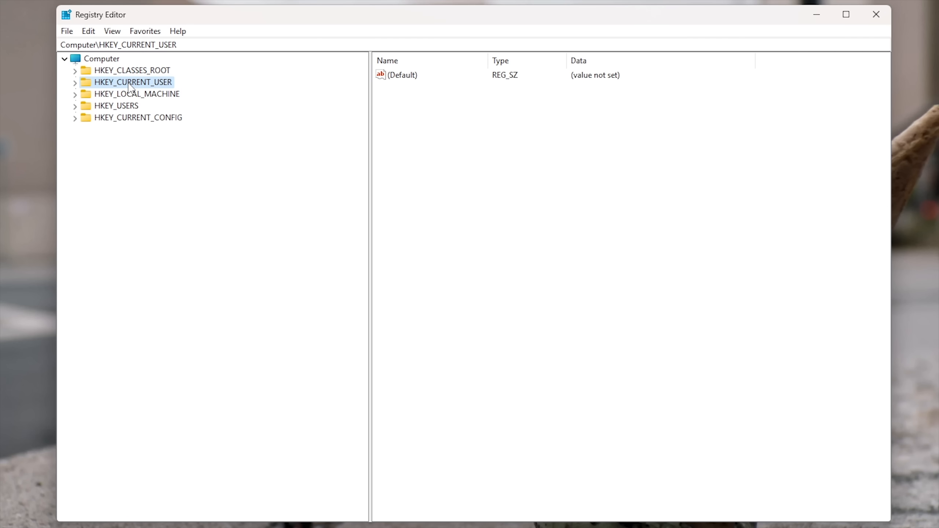
pyautogui.doubleClick(129, 83)
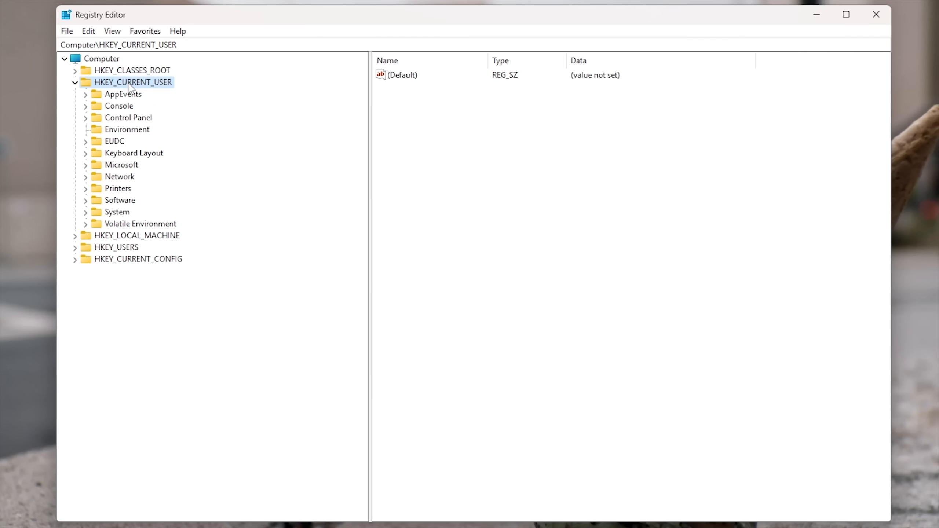
pyautogui.doubleClick(122, 202)
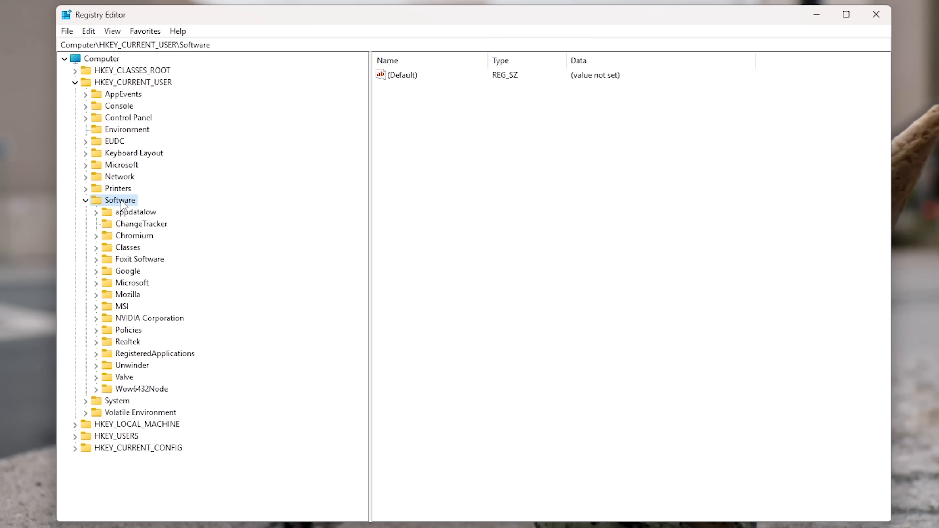
pyautogui.doubleClick(128, 330)
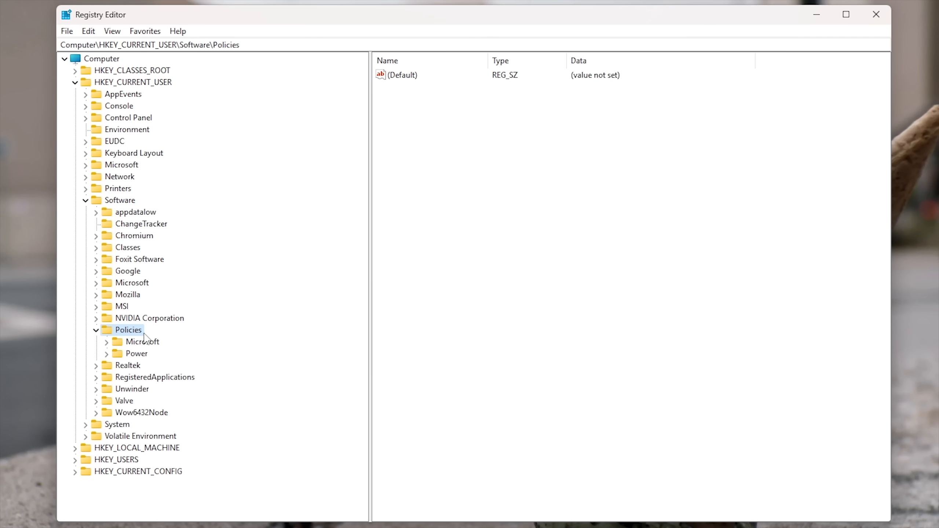
pyautogui.doubleClick(144, 342)
pyautogui.doubleClick(159, 367)
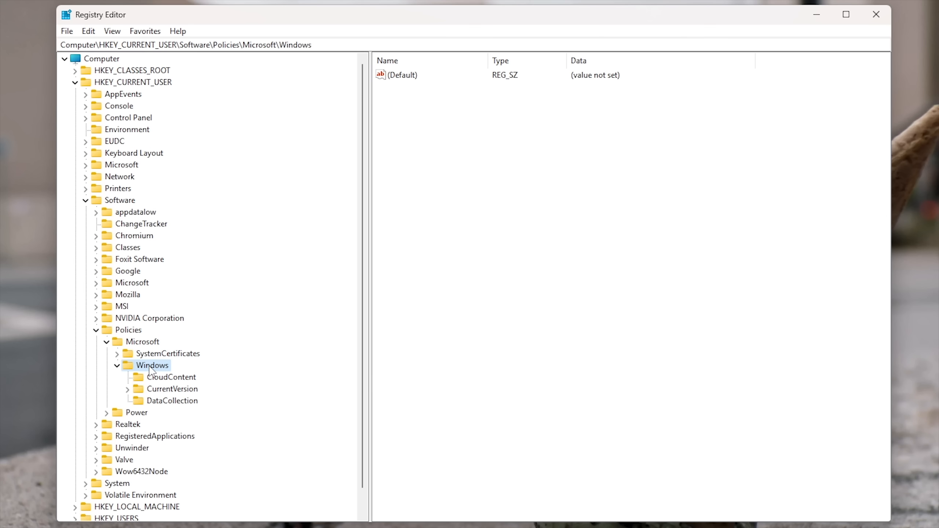
# Create a new key named WindowsAI under the Policies\Microsoft\Windows key.
pyautogui.rightClick(148, 366)
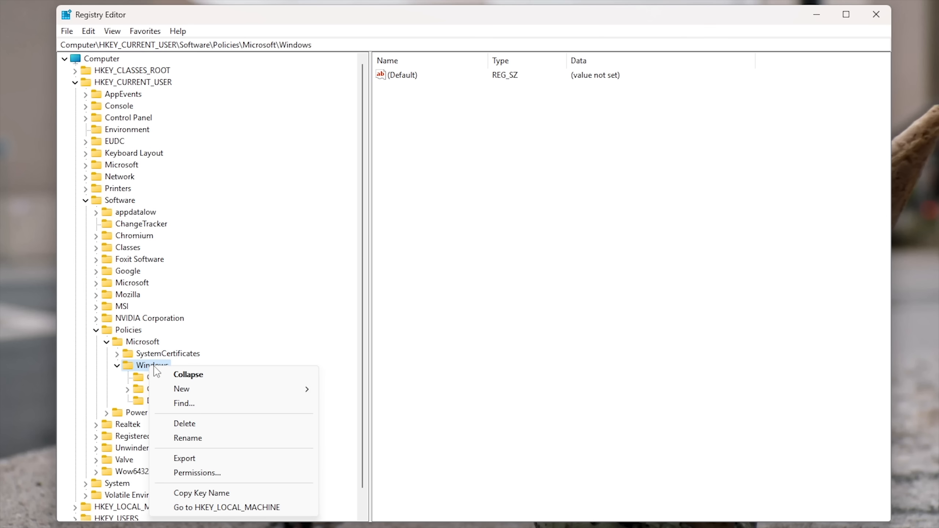
pyautogui.press('Escape')
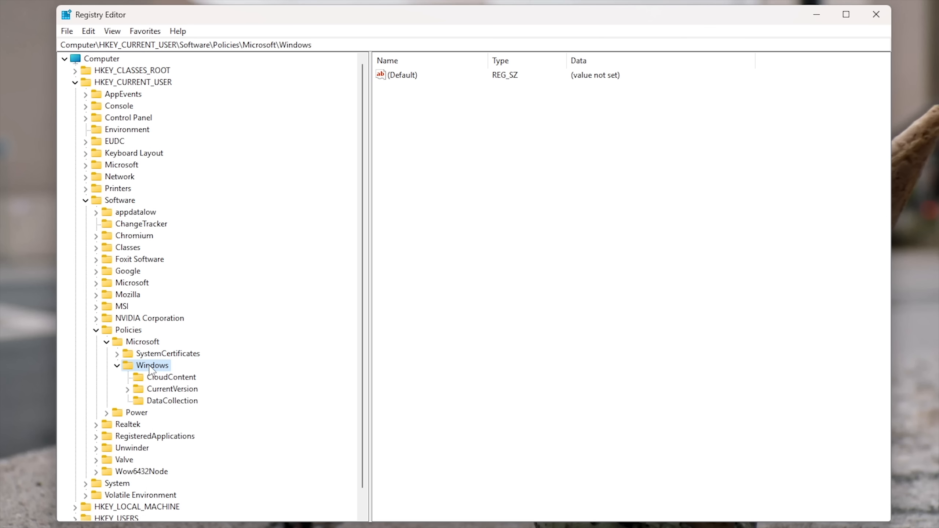
pyautogui.rightClick(150, 367)
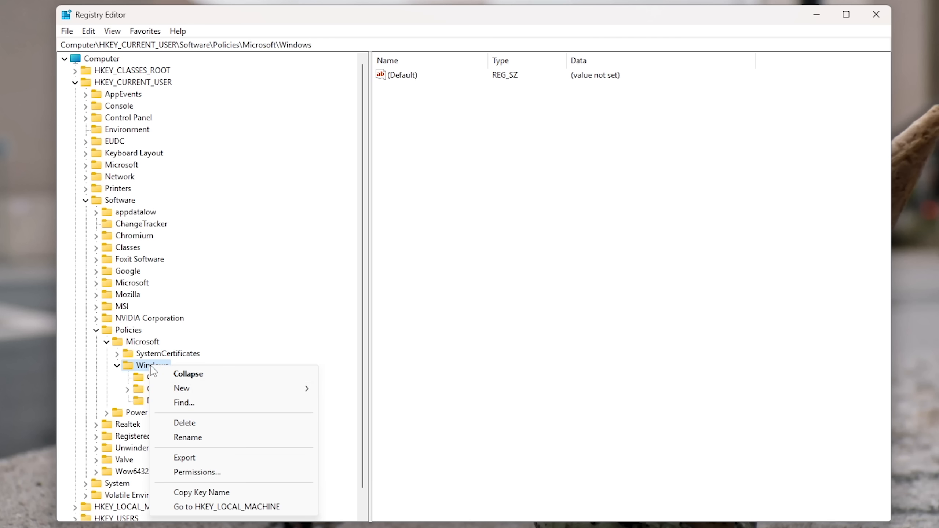
pyautogui.moveTo(188, 389)
pyautogui.click(350, 393)
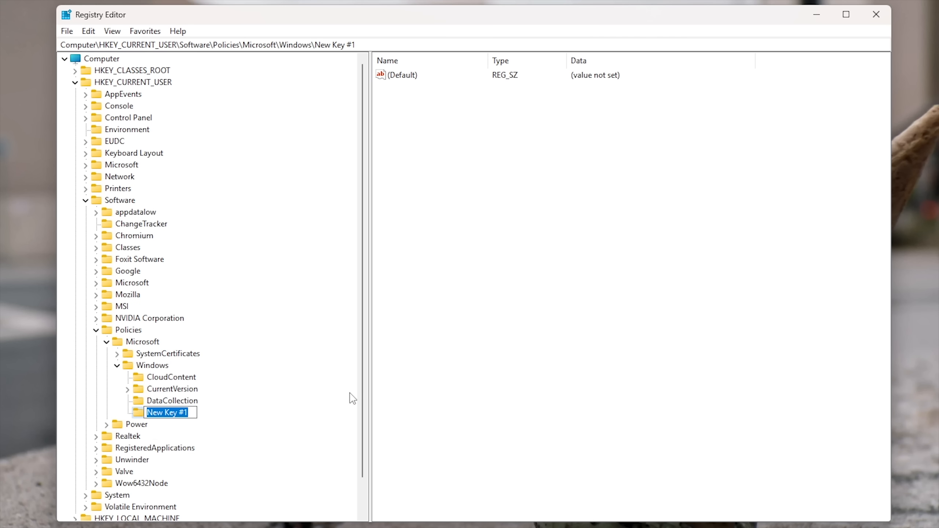
pyautogui.write('WindowsAI')
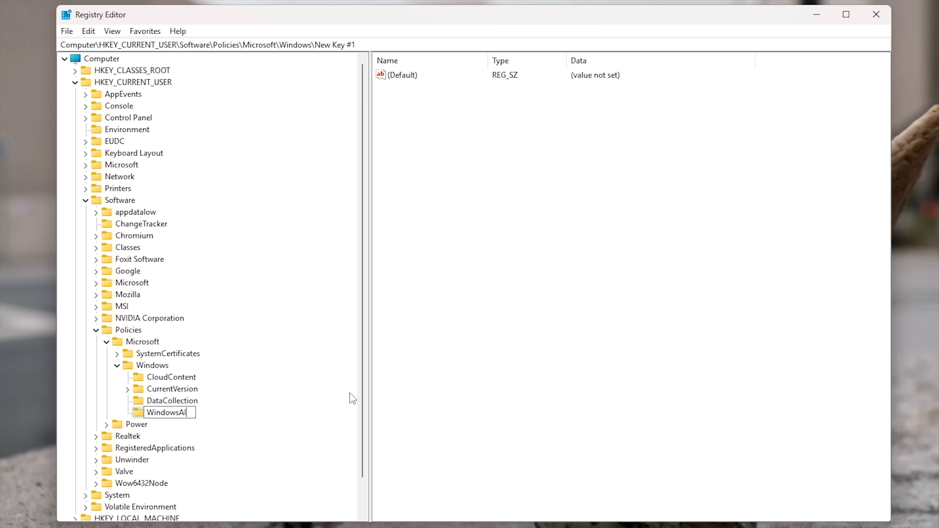
pyautogui.press('Return')
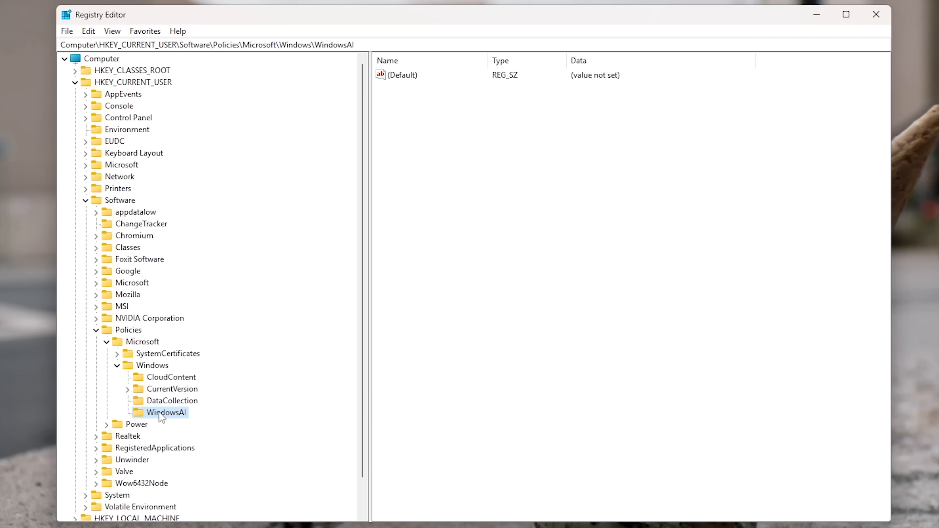
# Add a DWORD (32-bit) value named DisableAIDataAnalysis to the WindowsAI key.
pyautogui.rightClick(421, 134)
pyautogui.moveTo(446, 142)
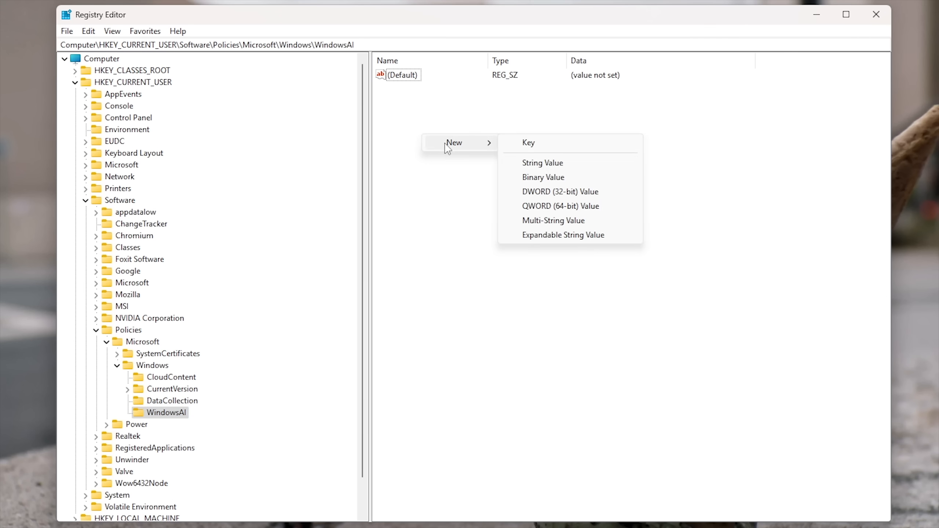
pyautogui.click(547, 192)
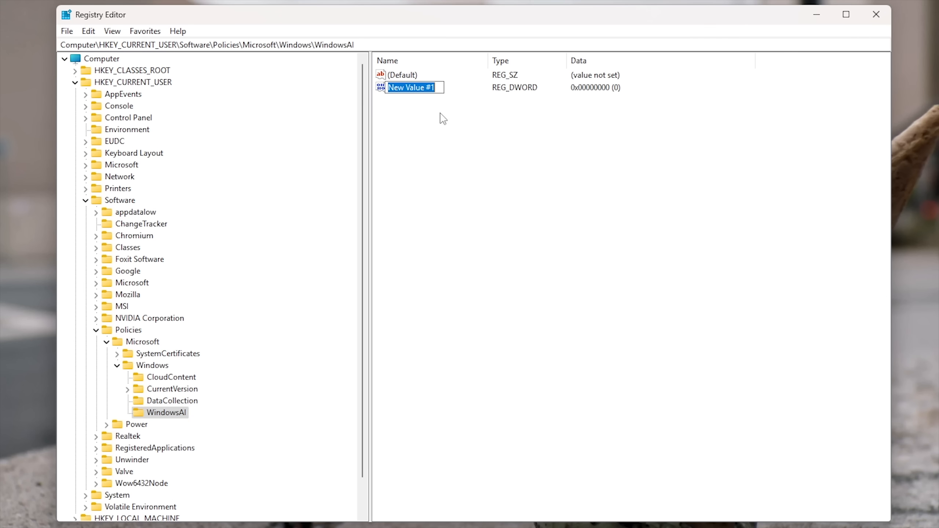
pyautogui.rightClick(416, 92)
pyautogui.click(456, 152)
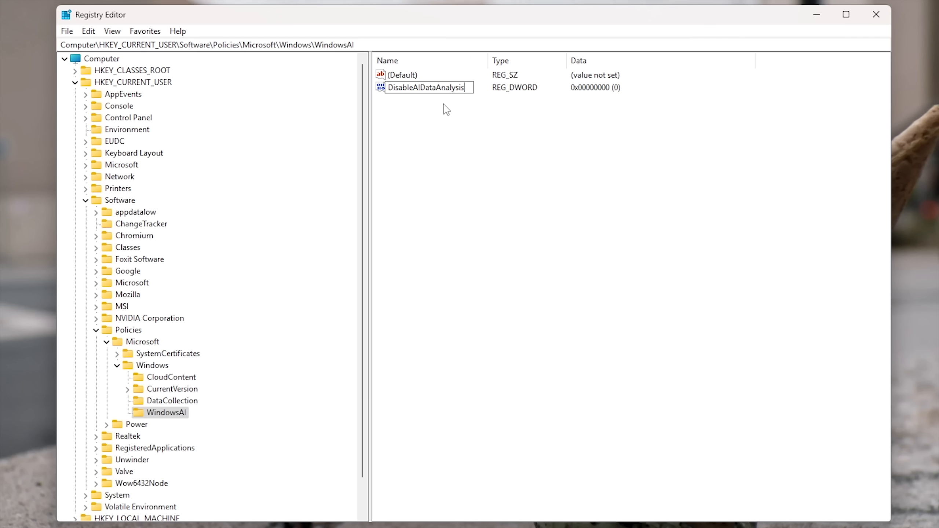
pyautogui.press('Return')
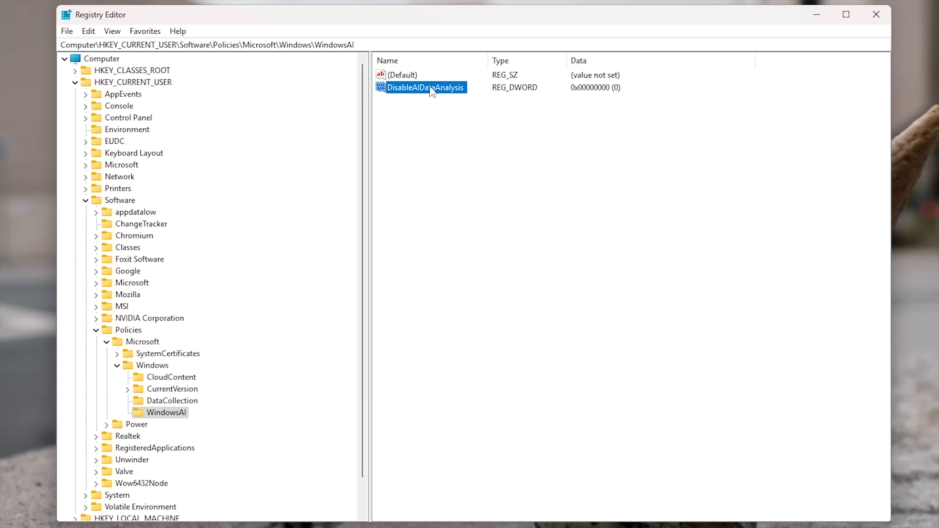
# Set the value data of DisableAIDataAnalysis to 1.
pyautogui.doubleClick(430, 89)
pyautogui.write('1')
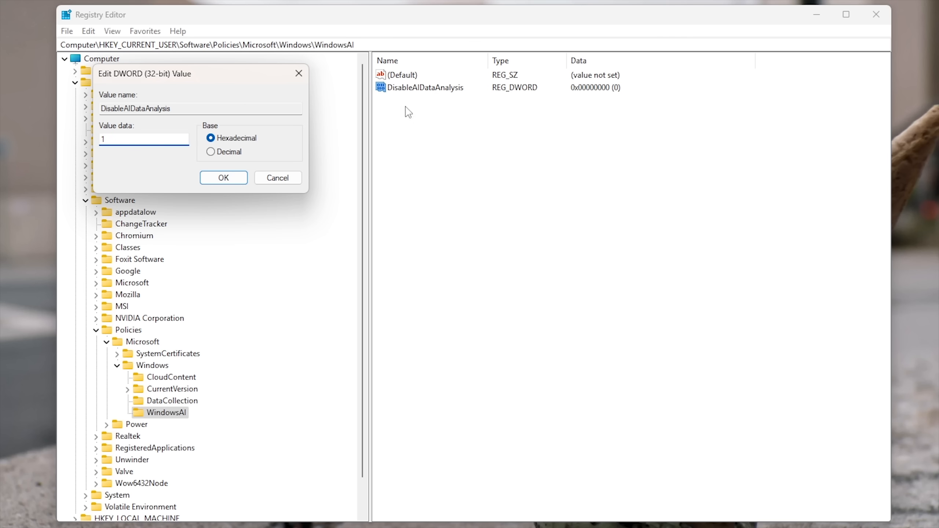
pyautogui.click(234, 178)
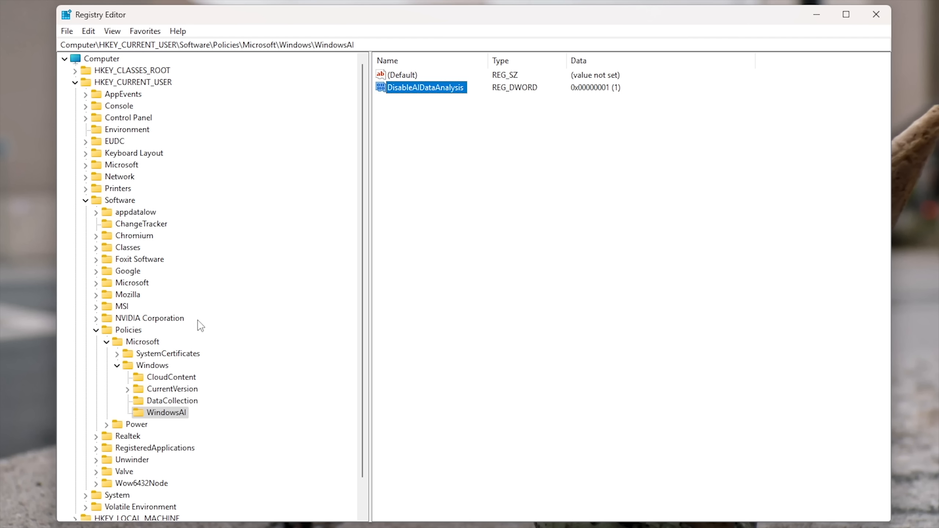
# Create a second key named WindowsCopilot under the Policies\Microsoft\Windows key.
pyautogui.click(168, 413)
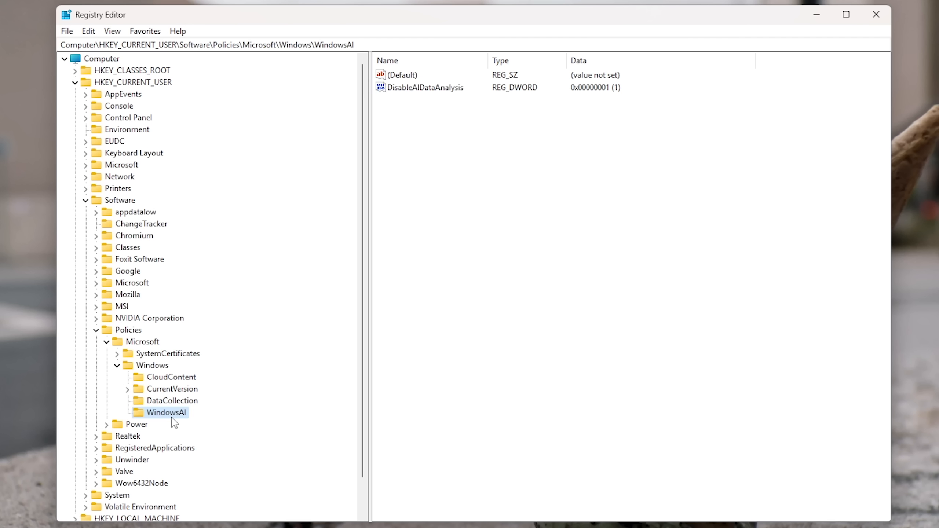
pyautogui.click(148, 368)
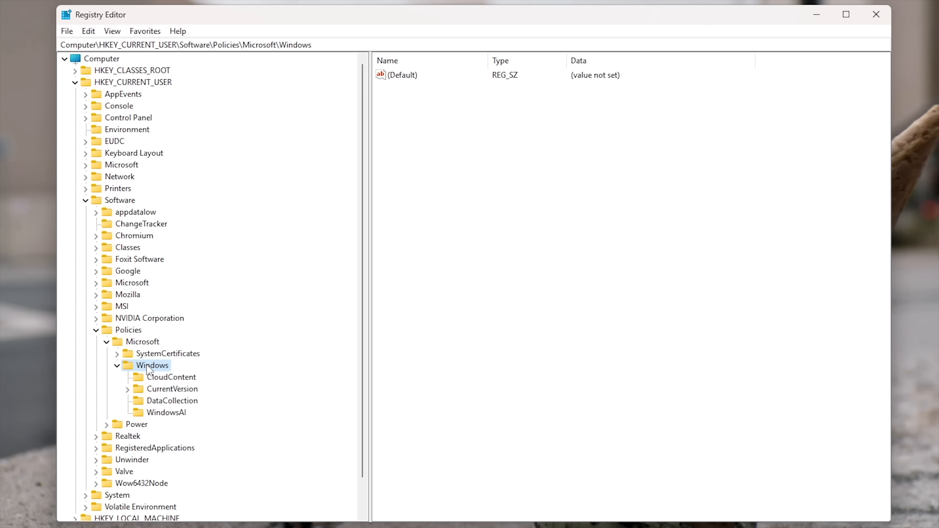
pyautogui.rightClick(147, 366)
pyautogui.moveTo(204, 391)
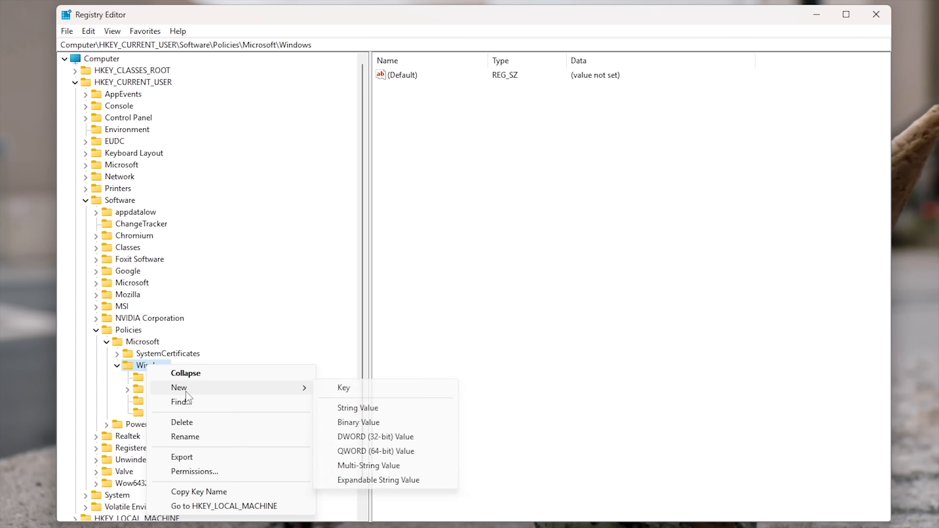
pyautogui.click(342, 387)
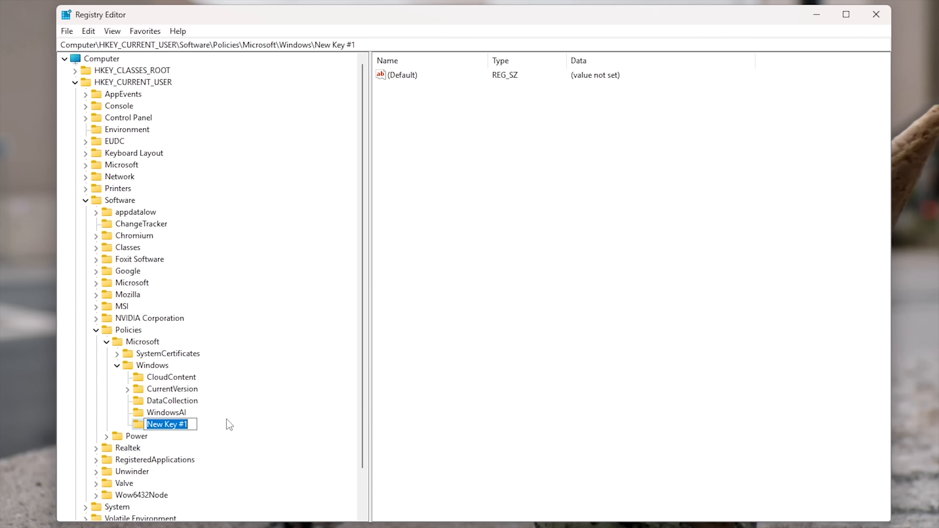
pyautogui.rightClick(173, 424)
pyautogui.click(216, 298)
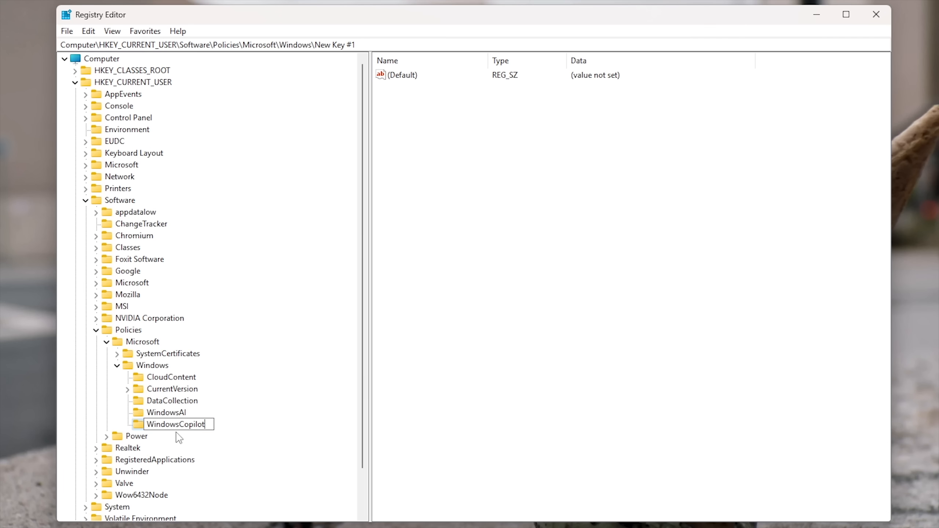
pyautogui.press('Return')
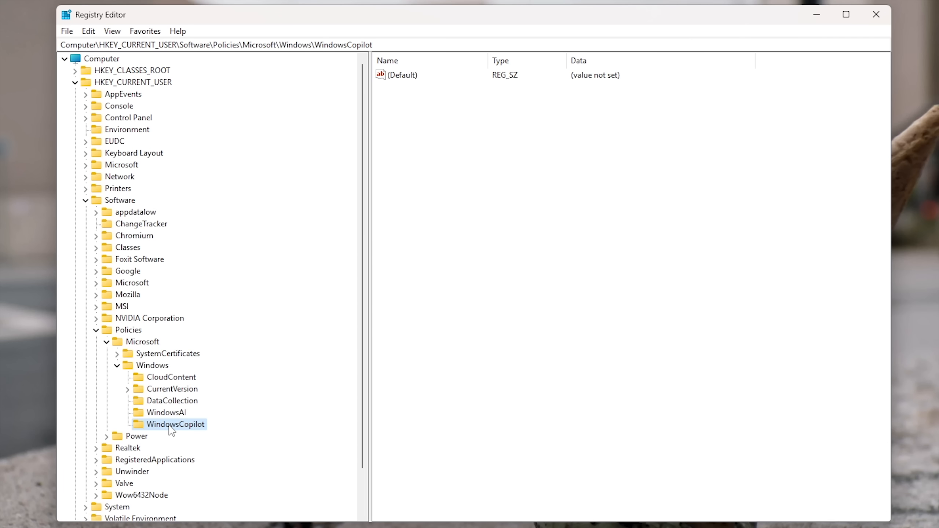
# Add a DWORD (32-bit) value named TurnOffWindowsCopilot to the WindowsCopilot key.
pyautogui.rightClick(452, 142)
pyautogui.moveTo(525, 156)
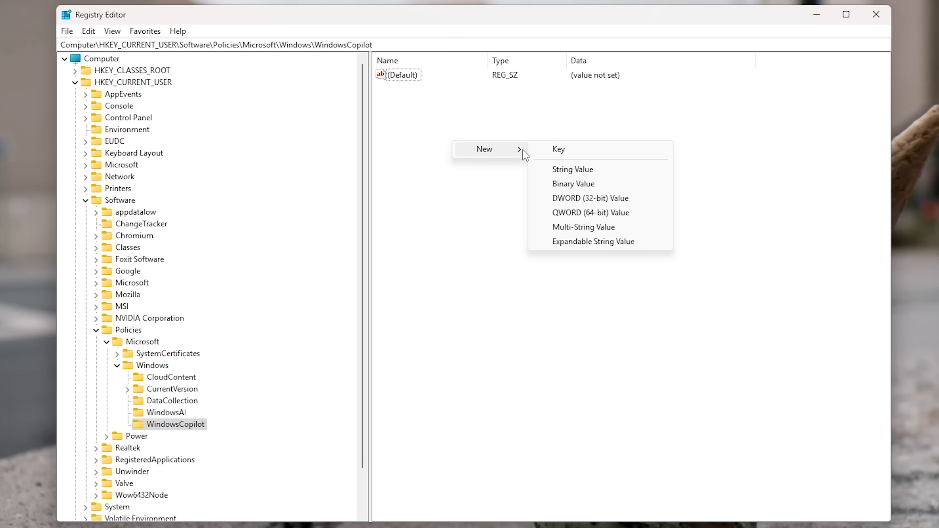
pyautogui.click(592, 198)
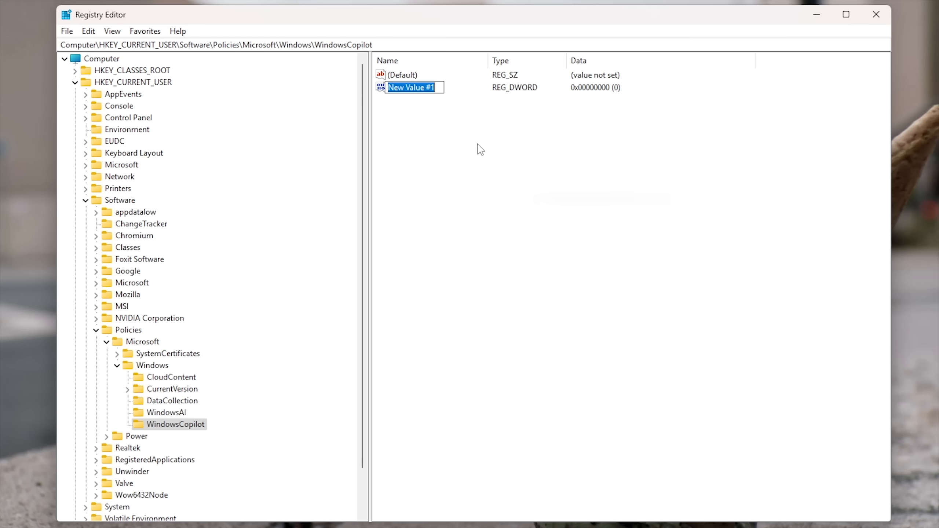
pyautogui.rightClick(412, 90)
pyautogui.click(446, 146)
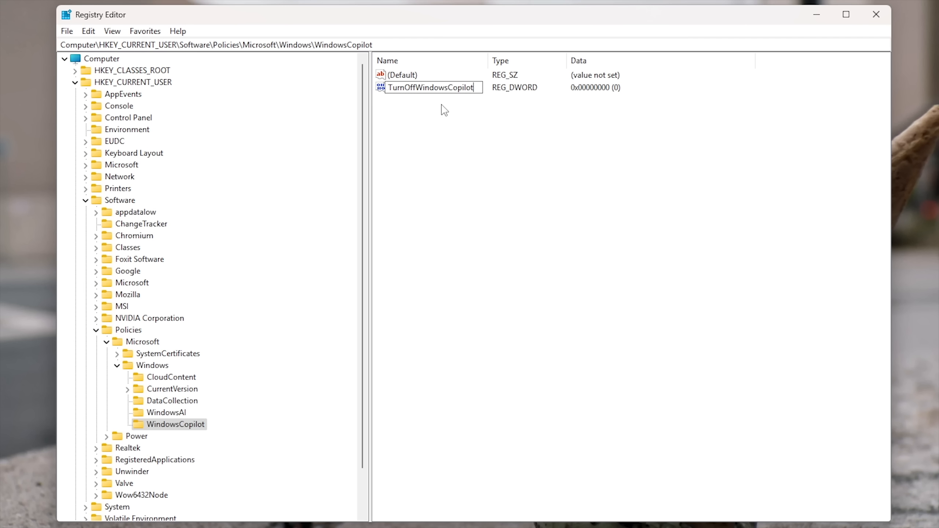
pyautogui.press('Return')
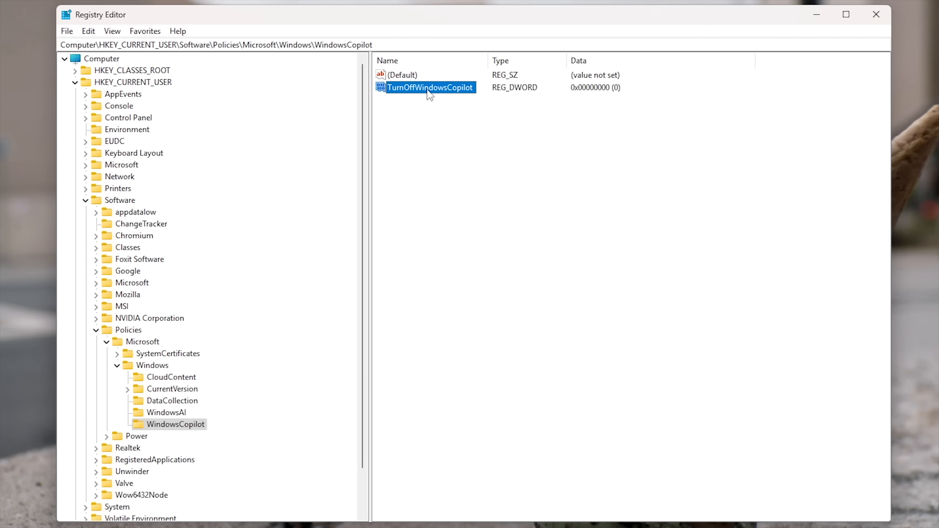
# Set the value data of TurnOffWindowsCopilot under HKEY_CURRENT_USER to 1.
pyautogui.doubleClick(429, 89)
pyautogui.write('1')
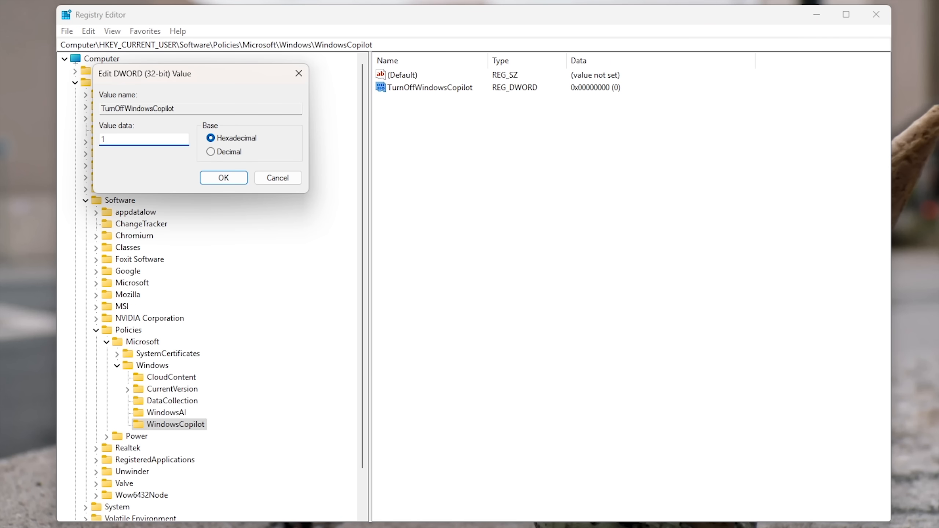
pyautogui.click(245, 177)
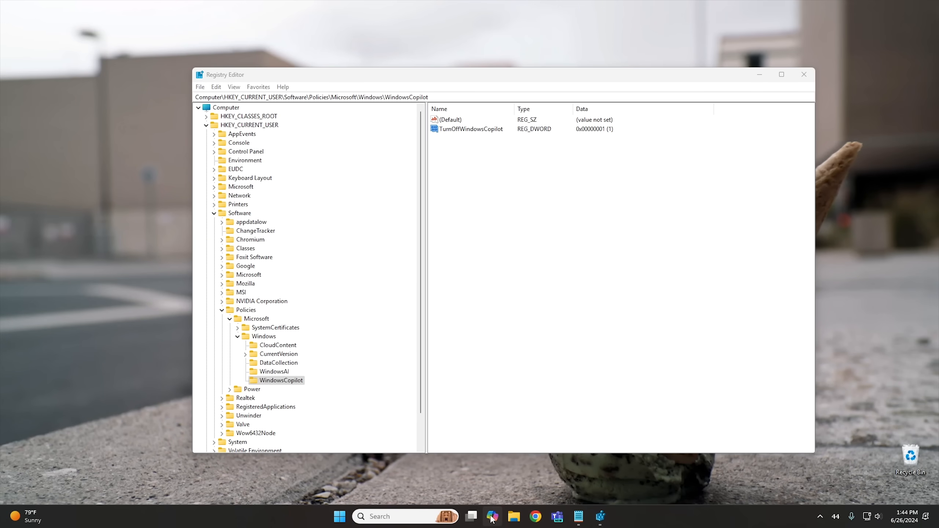
pyautogui.rightClick(491, 520)
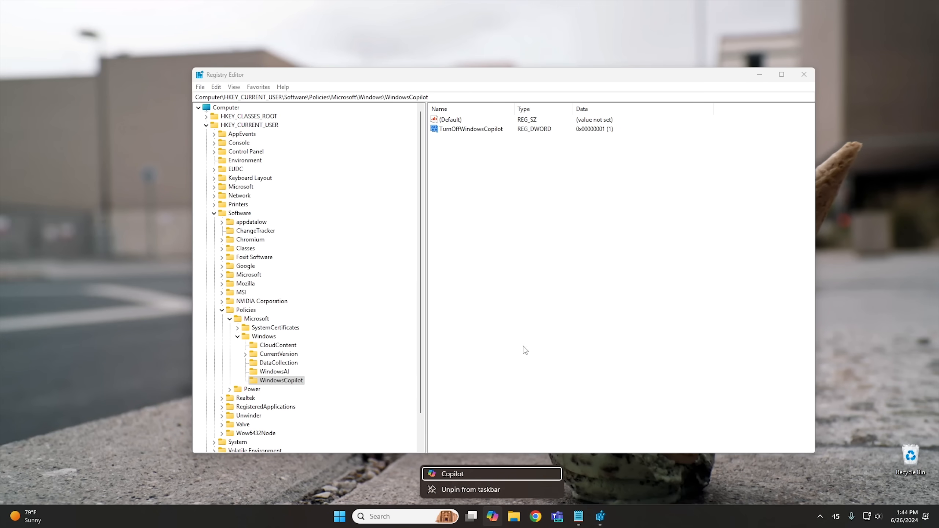
pyautogui.click(519, 328)
pyautogui.click(483, 132)
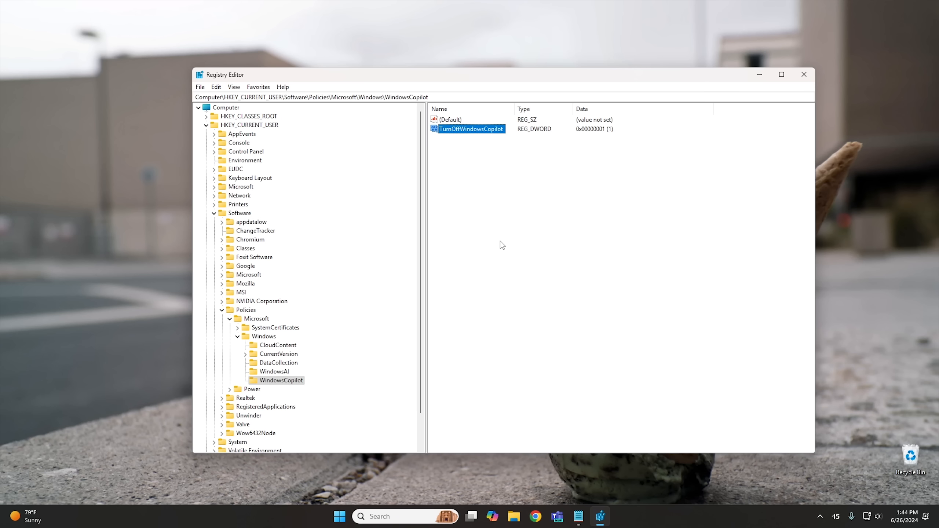
# Collapse the HKEY_CURRENT_USER branch and expand the registry tree to HKEY_LOCAL_MACHINE\SOFTWARE\Policies\Microsoft\Windows.
pyautogui.click(206, 125)
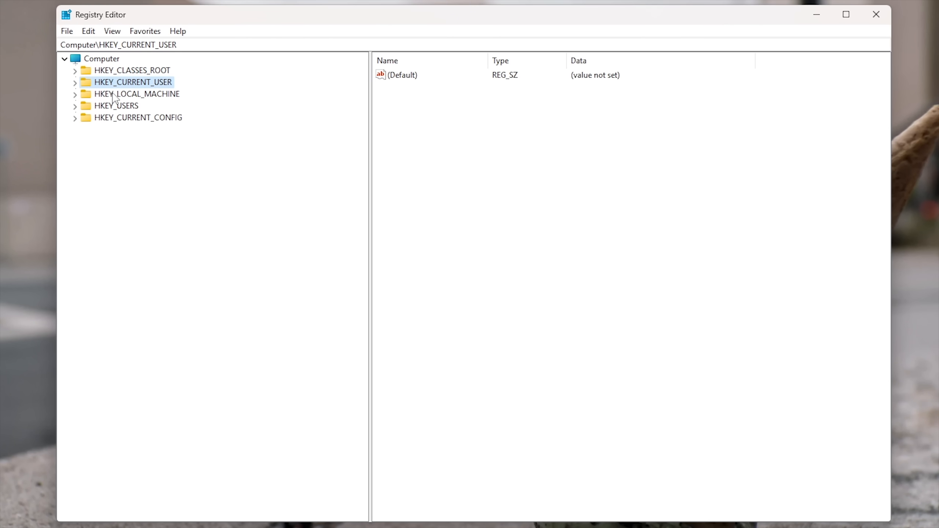
pyautogui.doubleClick(112, 95)
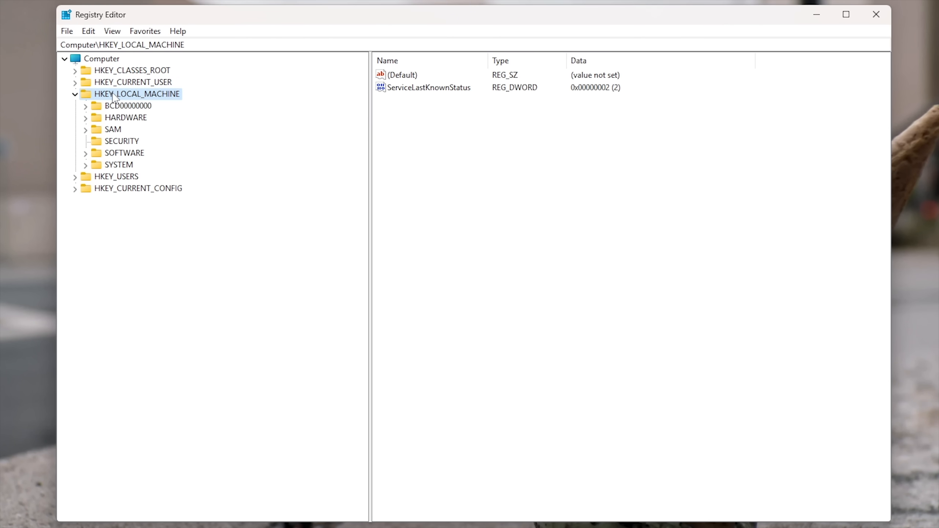
pyautogui.doubleClick(132, 153)
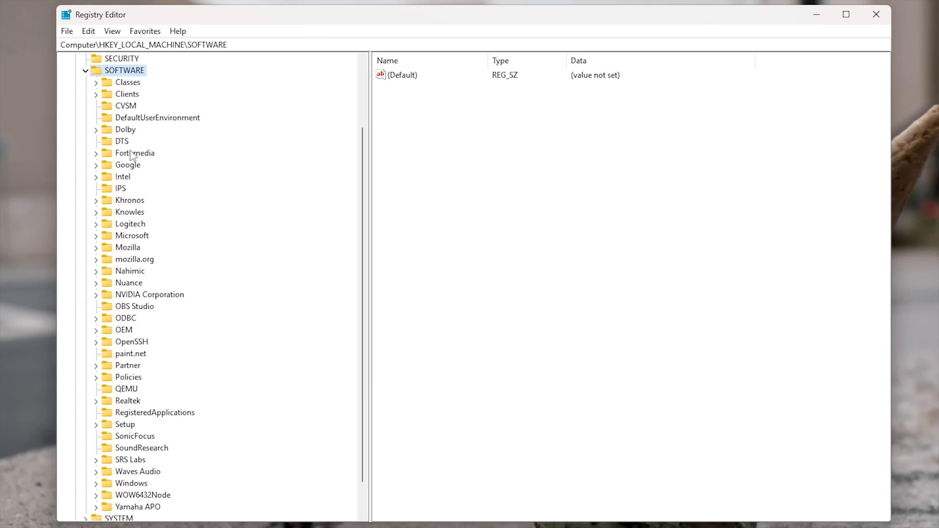
pyautogui.doubleClick(133, 378)
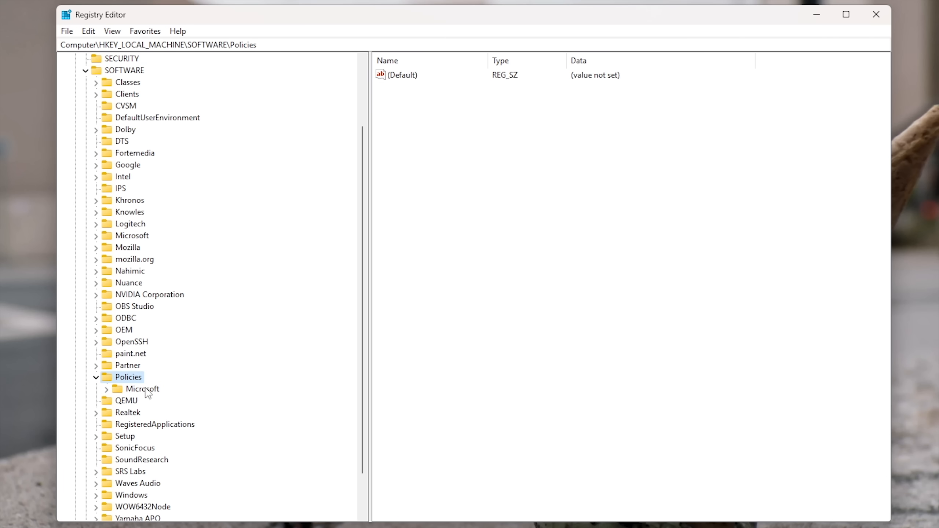
pyautogui.doubleClick(143, 391)
pyautogui.doubleClick(152, 459)
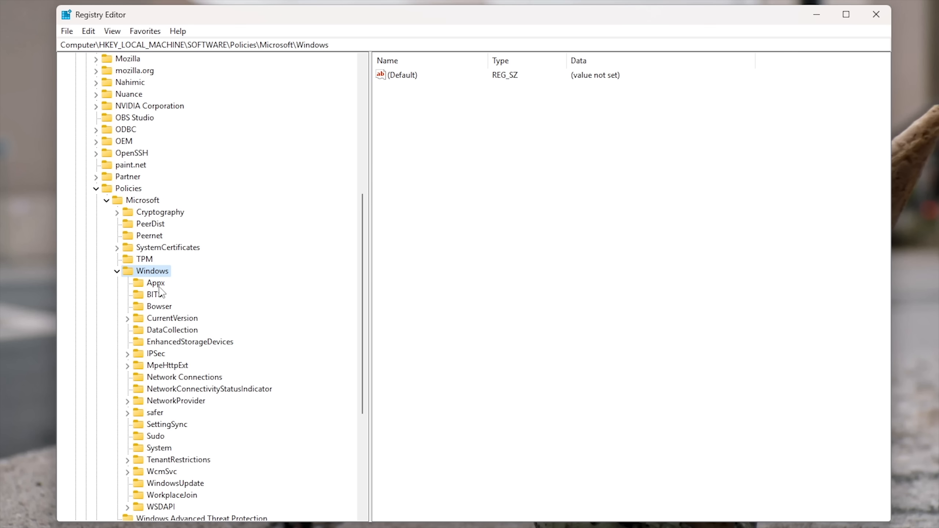
# Create a key named WindowsAI under the HKEY_LOCAL_MACHINE Policies\Microsoft\Windows key.
pyautogui.rightClick(147, 272)
pyautogui.moveTo(220, 295)
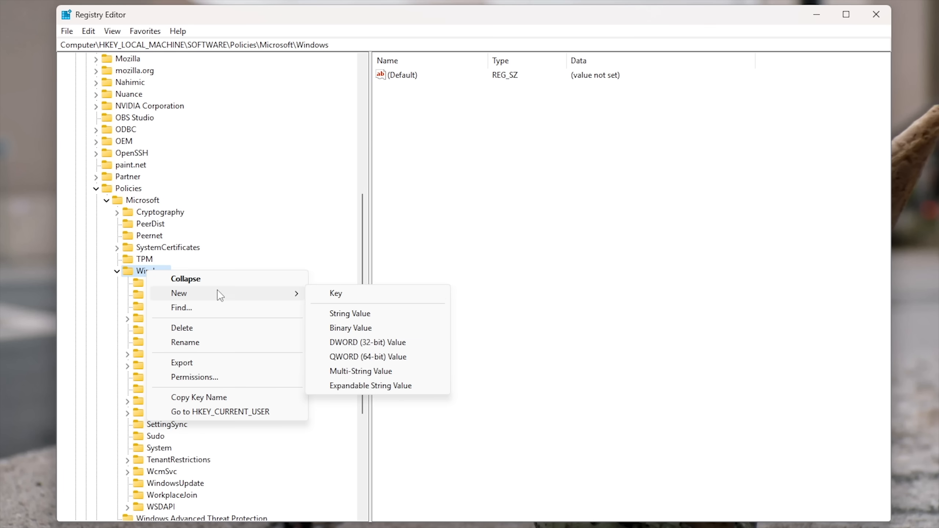
pyautogui.click(361, 295)
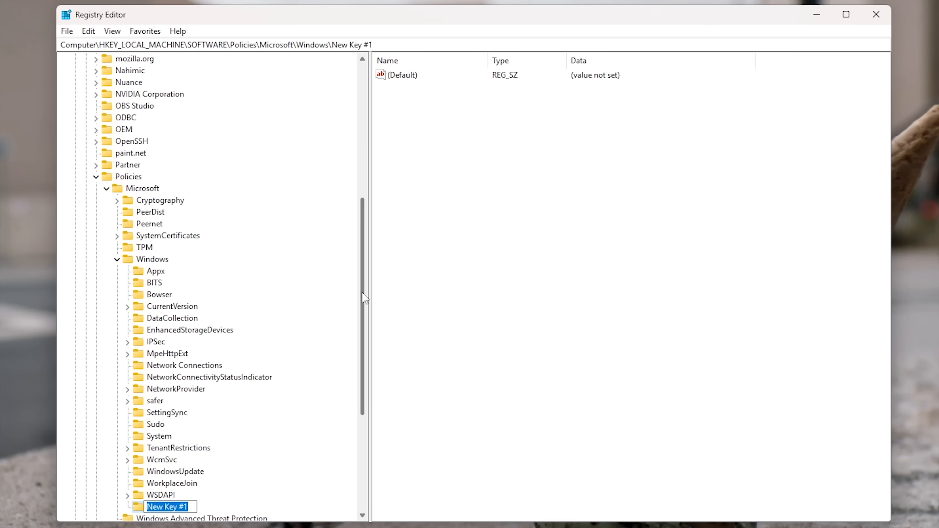
pyautogui.write('Windows')
pyautogui.write('AI')
pyautogui.press('Return')
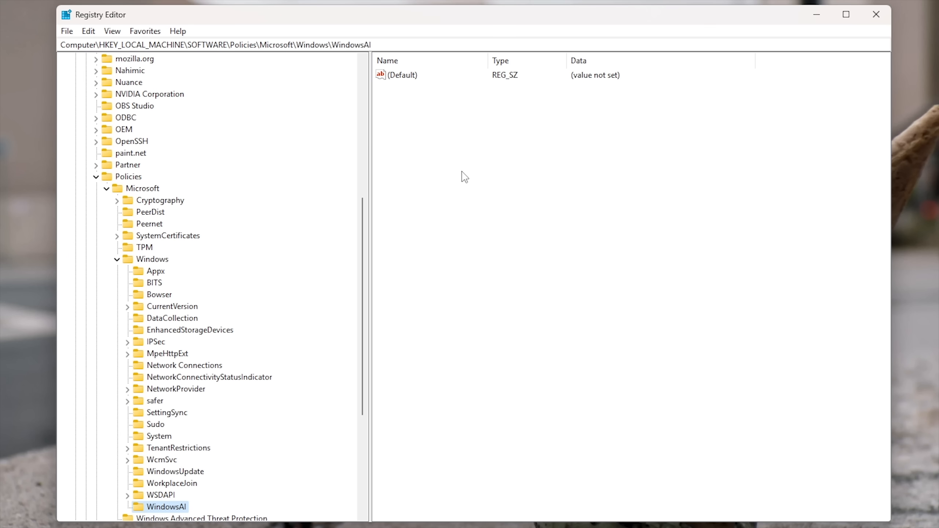
# Add a DWORD (32-bit) value with the copied name DisableAIDataAnalysis to the HKEY_LOCAL_MACHINE WindowsAI key.
pyautogui.rightClick(436, 137)
pyautogui.moveTo(462, 144)
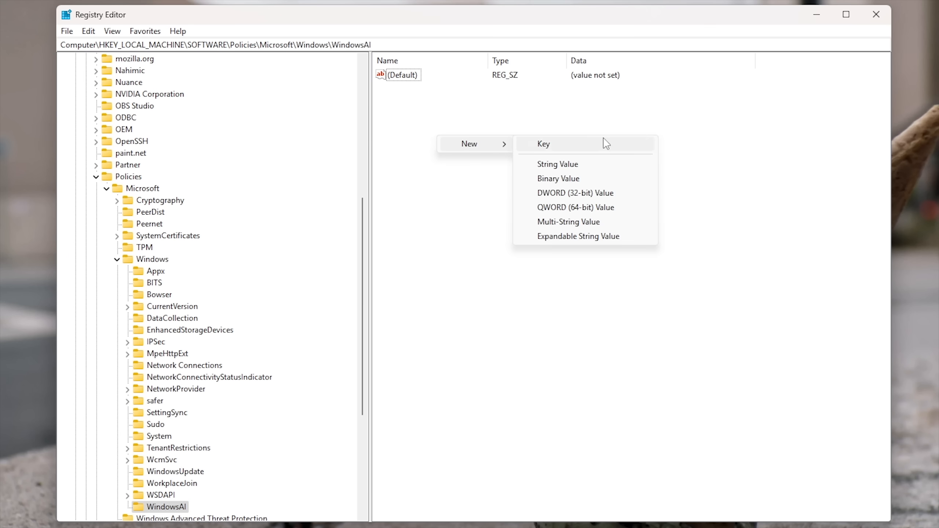
pyautogui.click(587, 194)
pyautogui.rightClick(406, 89)
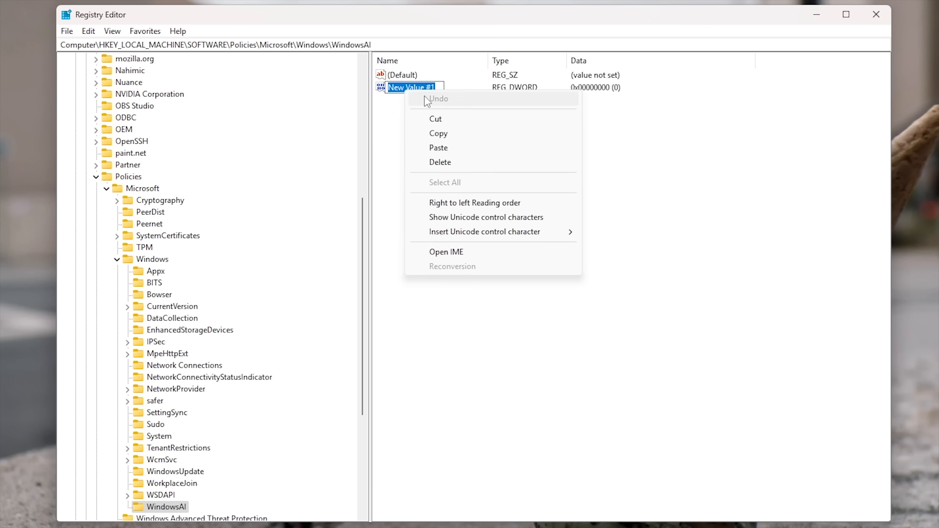
pyautogui.click(449, 148)
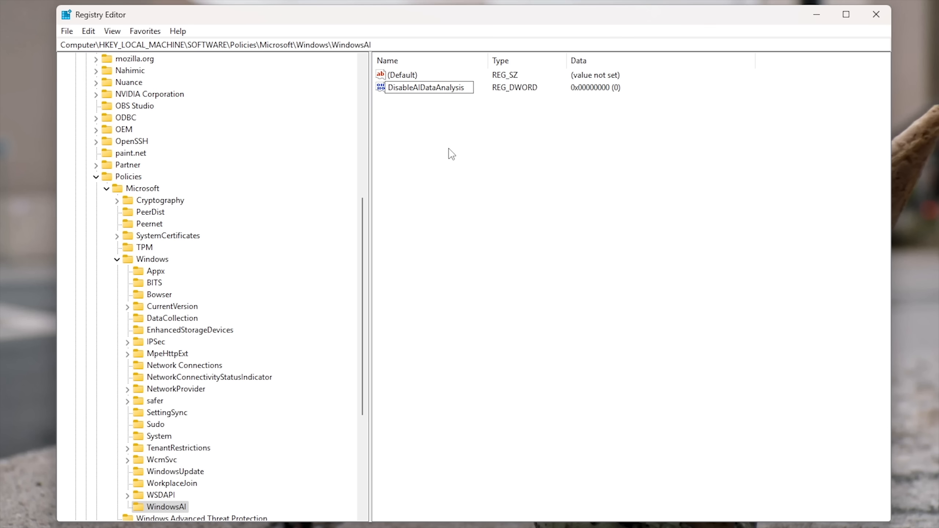
pyautogui.press('Return')
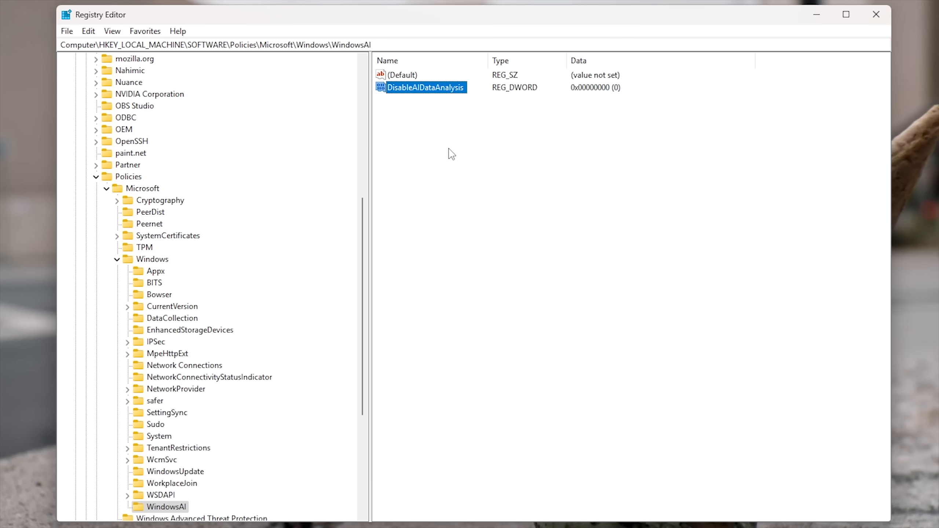
# Set the value data of DisableAIDataAnalysis in the HKEY_LOCAL_MACHINE WindowsAI key to 1.
pyautogui.doubleClick(438, 88)
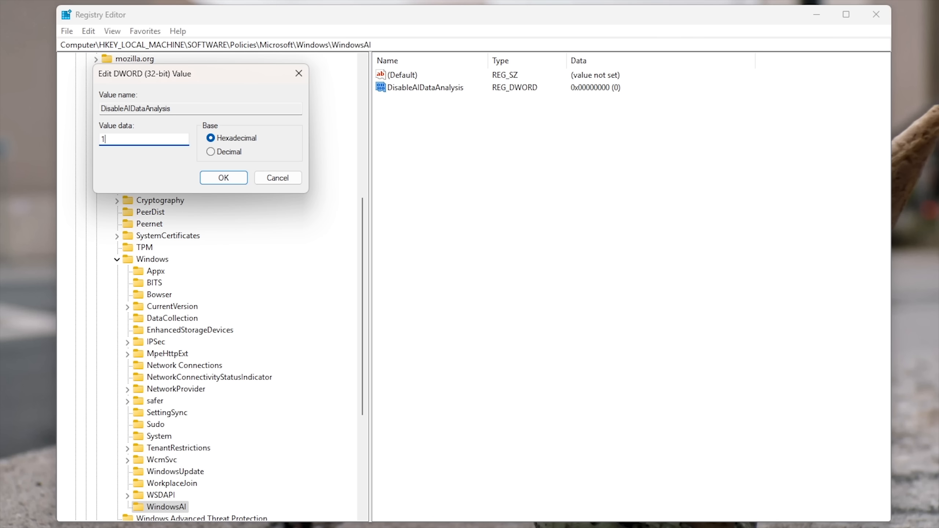
pyautogui.write('1')
pyautogui.click(203, 179)
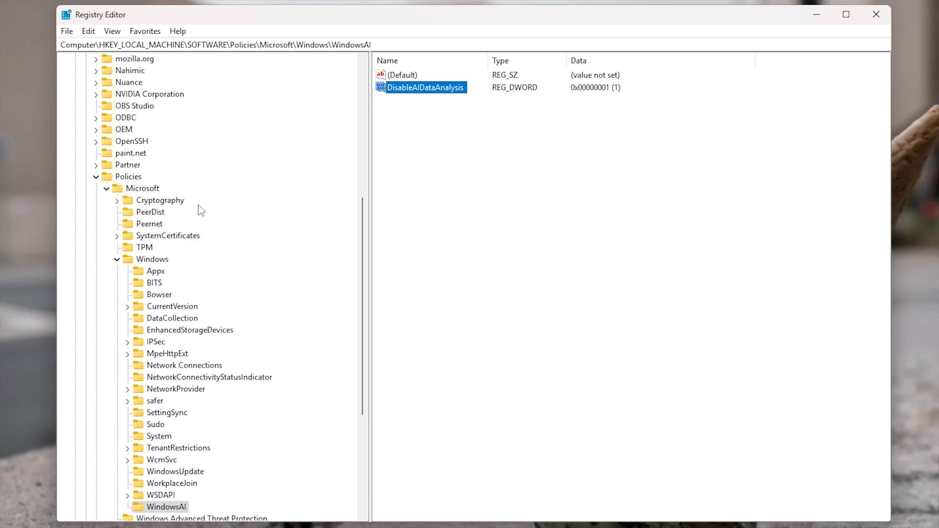
# Create a key named WindowsCopilot under the HKEY_LOCAL_MACHINE Policies\Microsoft\Windows key.
pyautogui.click(154, 261)
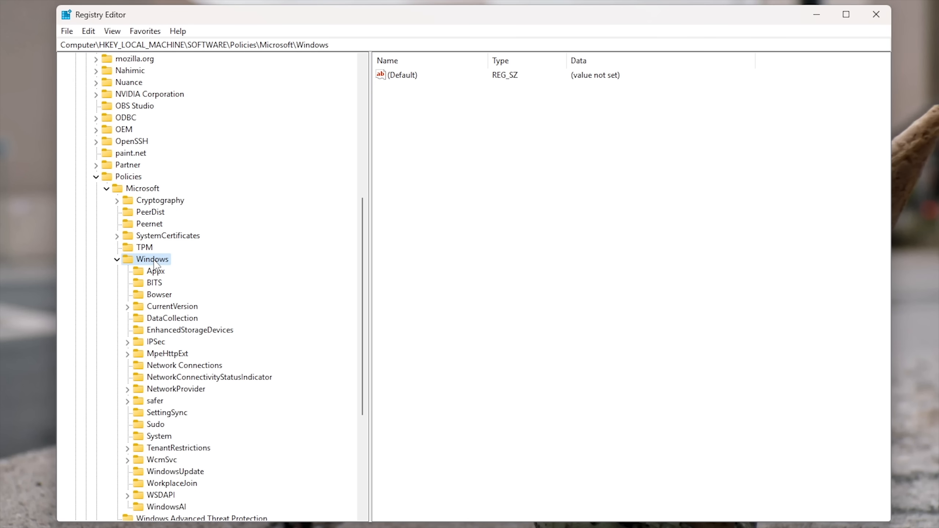
pyautogui.rightClick(154, 261)
pyautogui.moveTo(216, 285)
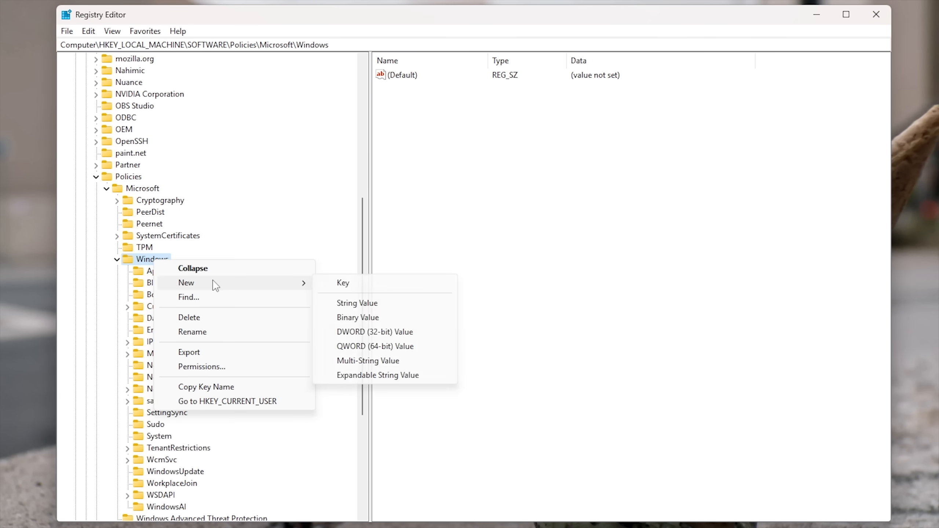
pyautogui.click(363, 284)
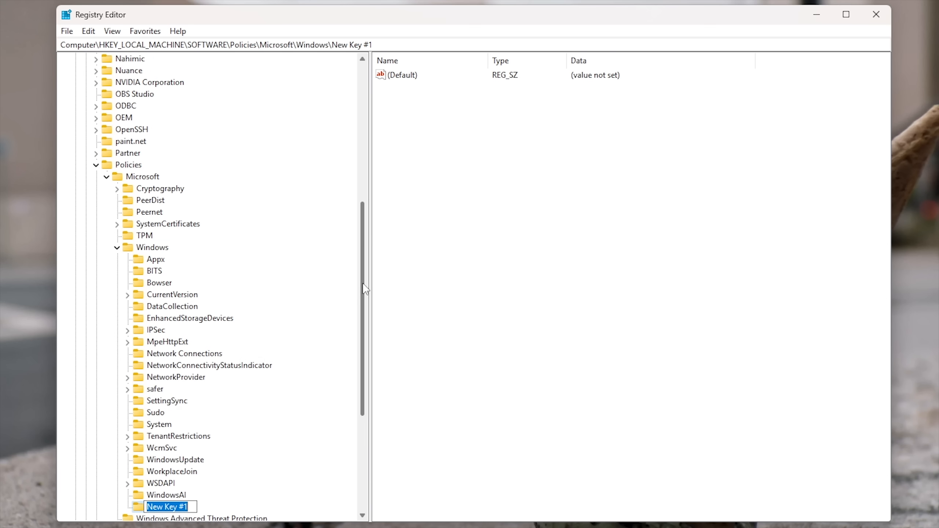
pyautogui.write('Wi')
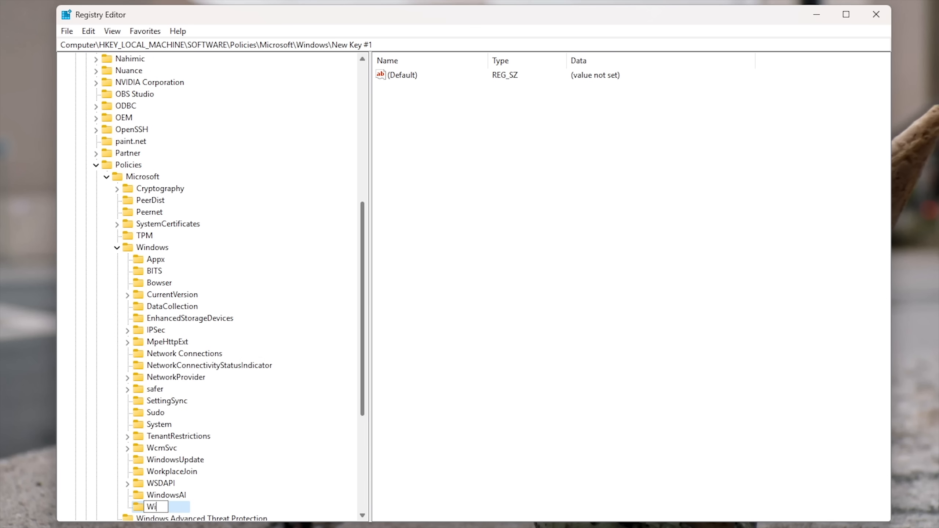
pyautogui.write('ndowsCopilot')
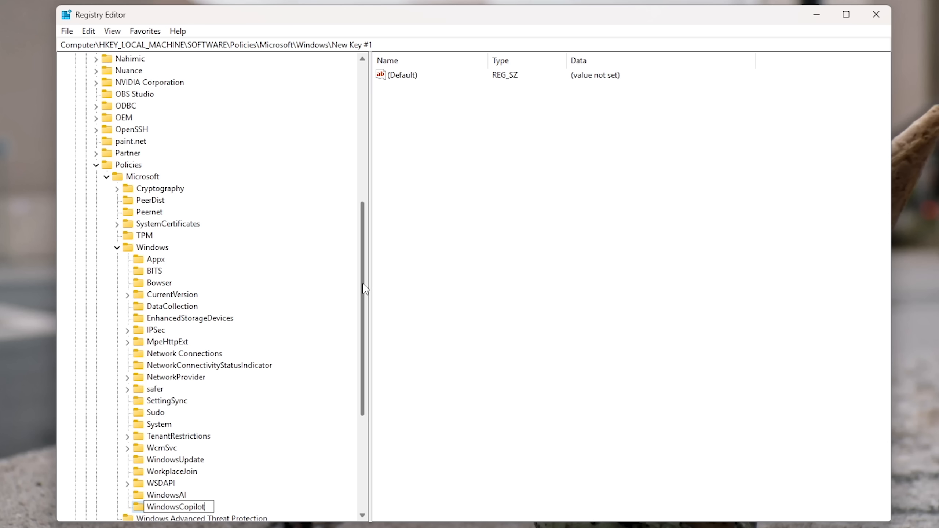
pyautogui.press('Return')
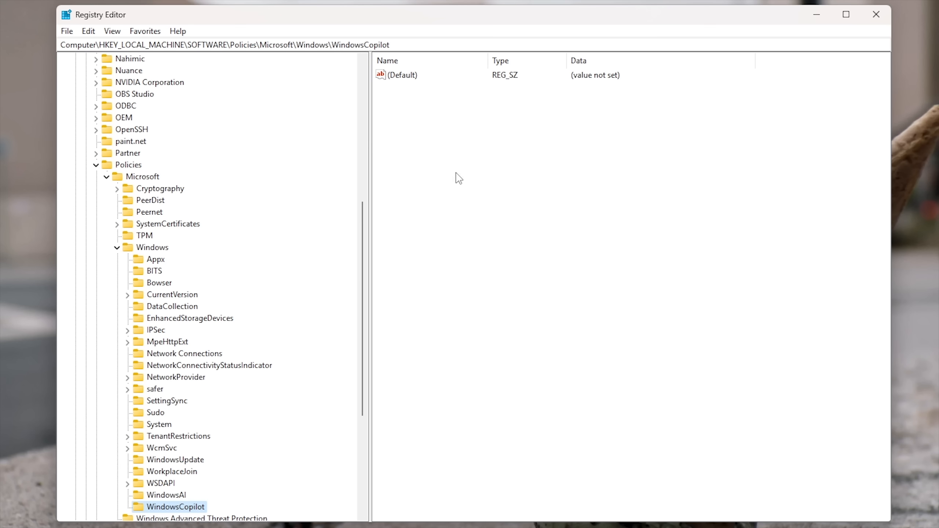
# Add a DWORD (32-bit) value named TurnOffWindowsCopilot to the HKEY_LOCAL_MACHINE WindowsCopilot key.
pyautogui.rightClick(457, 176)
pyautogui.moveTo(509, 182)
pyautogui.click(596, 233)
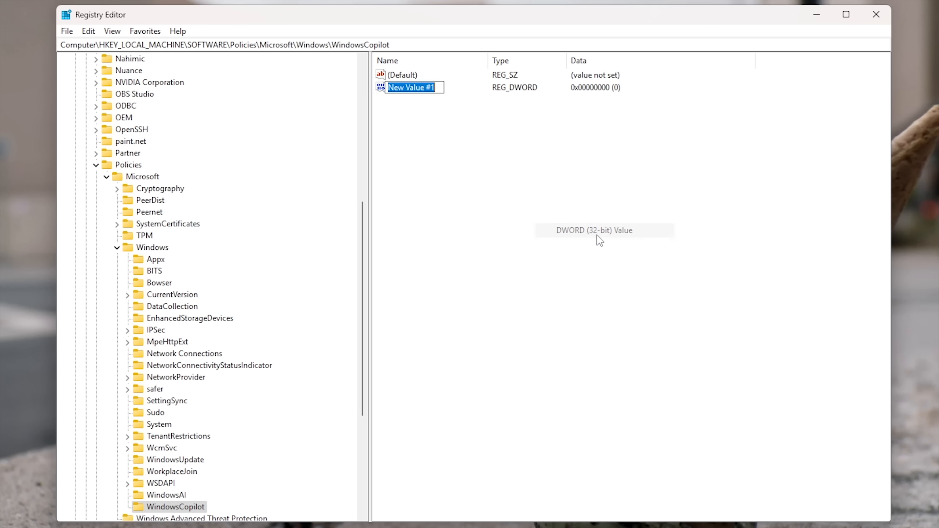
pyautogui.rightClick(415, 92)
pyautogui.click(448, 148)
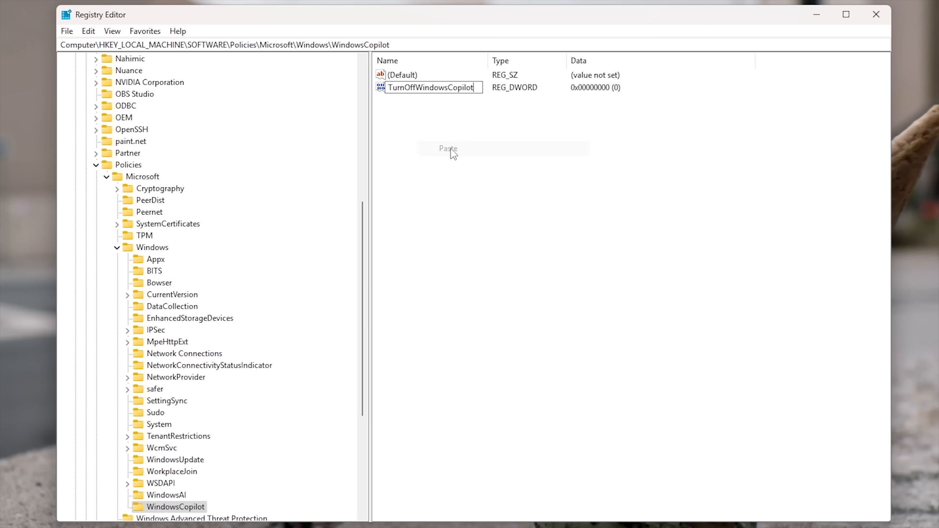
pyautogui.press('Return')
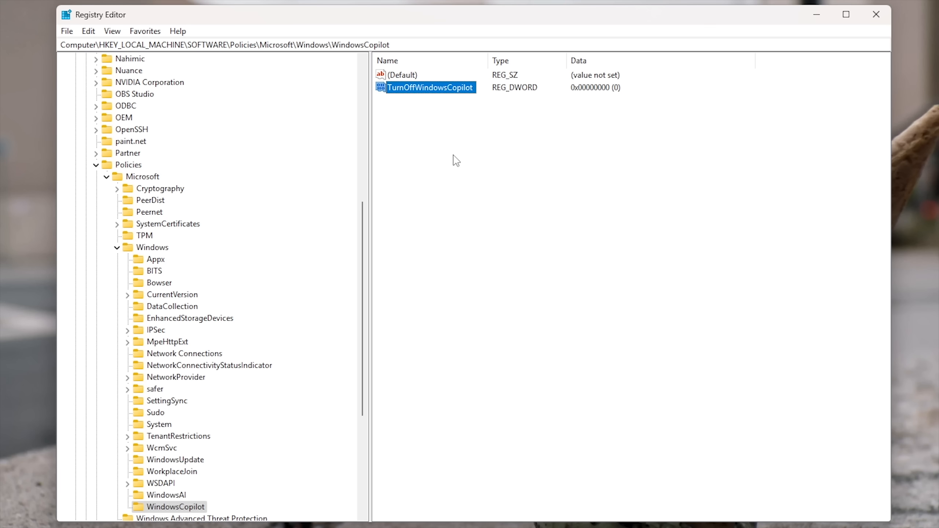
# Set the value data of TurnOffWindowsCopilot under HKEY_LOCAL_MACHINE to 1, and review the WindowsAI and WindowsCopilot keys.
pyautogui.doubleClick(431, 91)
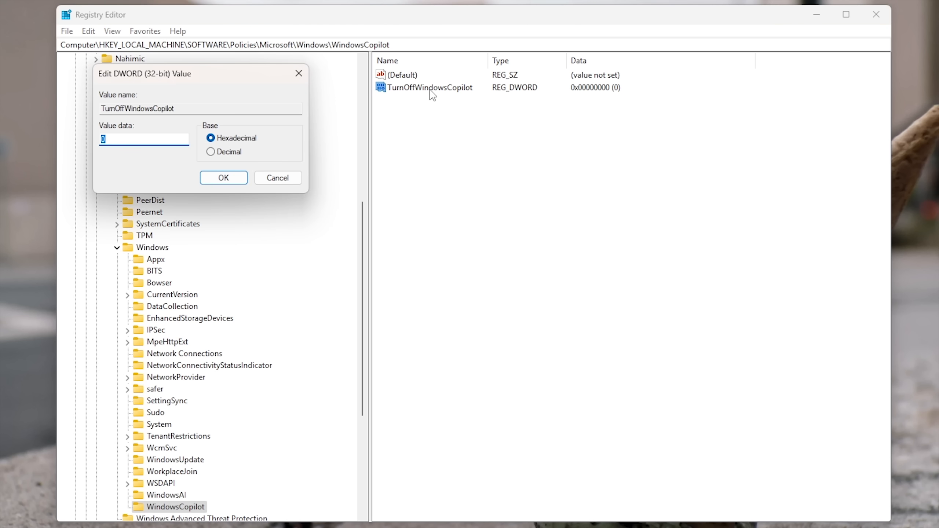
pyautogui.click(244, 178)
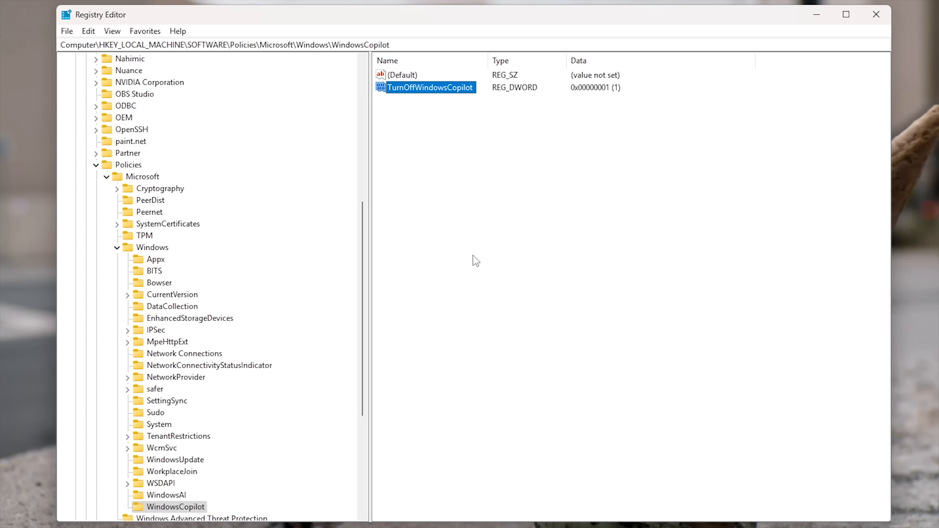
pyautogui.click(164, 496)
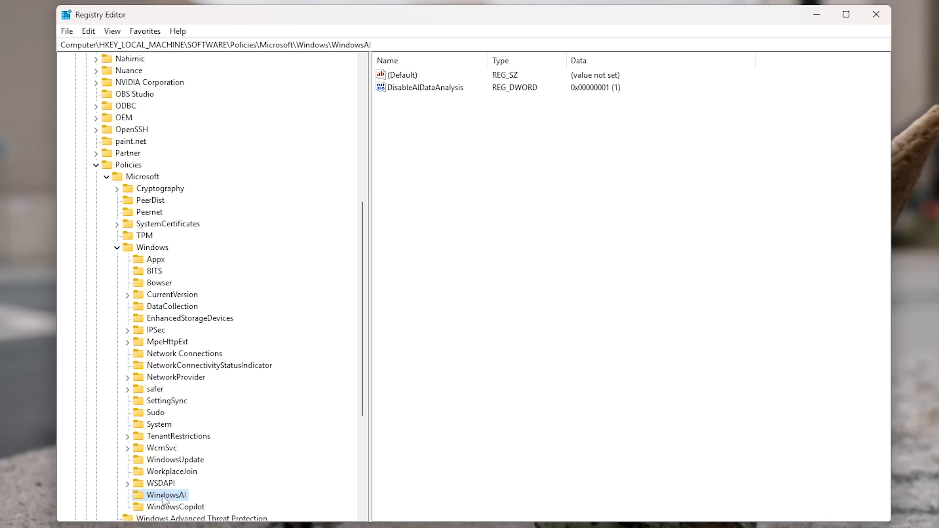
pyautogui.click(169, 507)
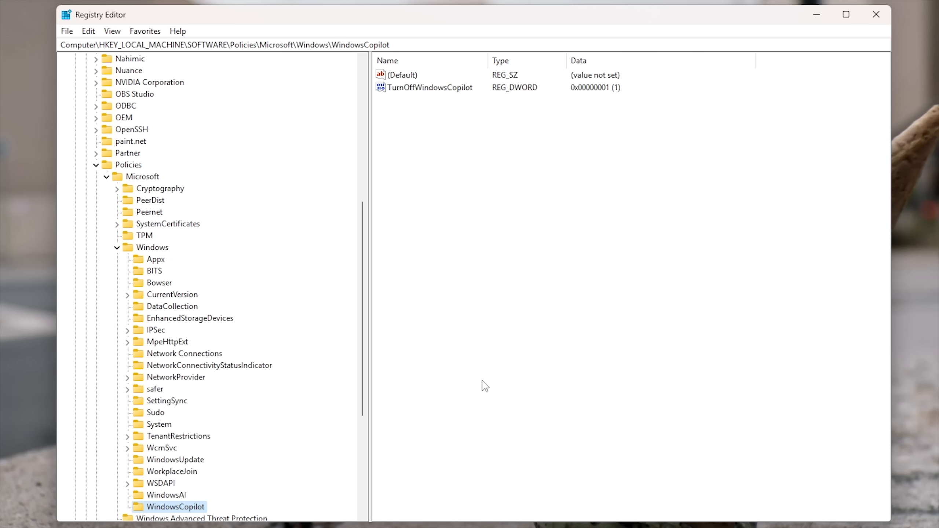